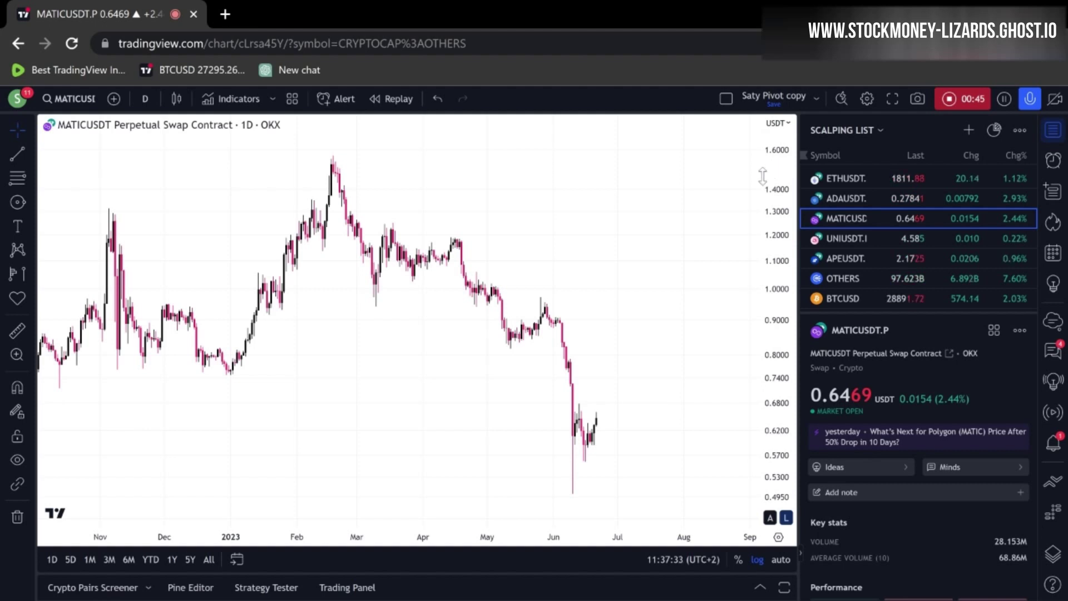
# Load the OTHERS crypto total market cap index from the Scalping List watchlist.
pyautogui.click(843, 278)
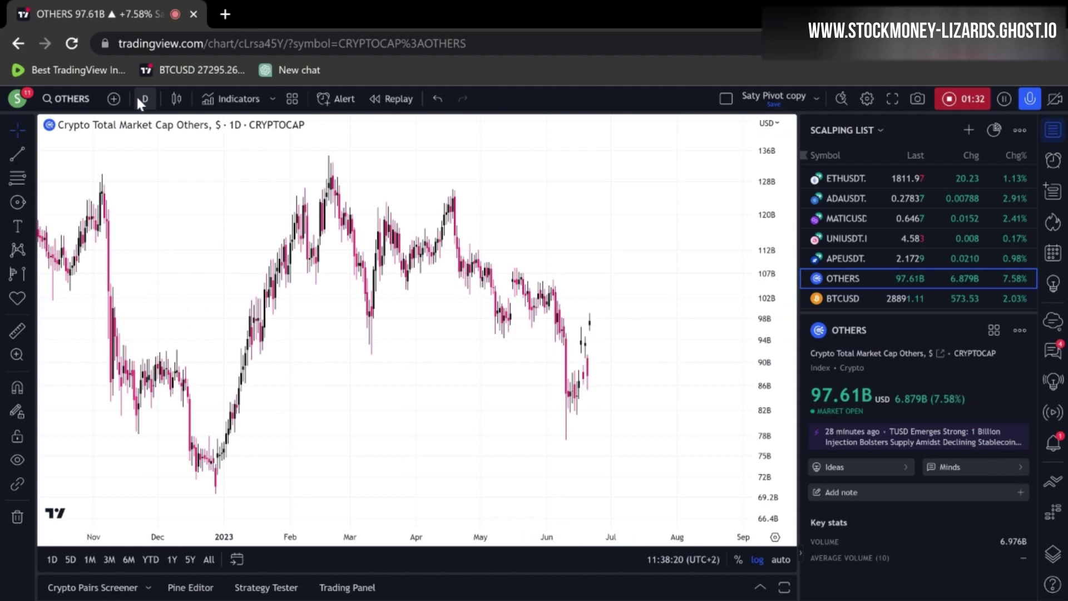
# Set the OTHERS chart to 4-hour candles and zoom in on late June.
pyautogui.click(143, 100)
pyautogui.scroll(-5, 200, 535)
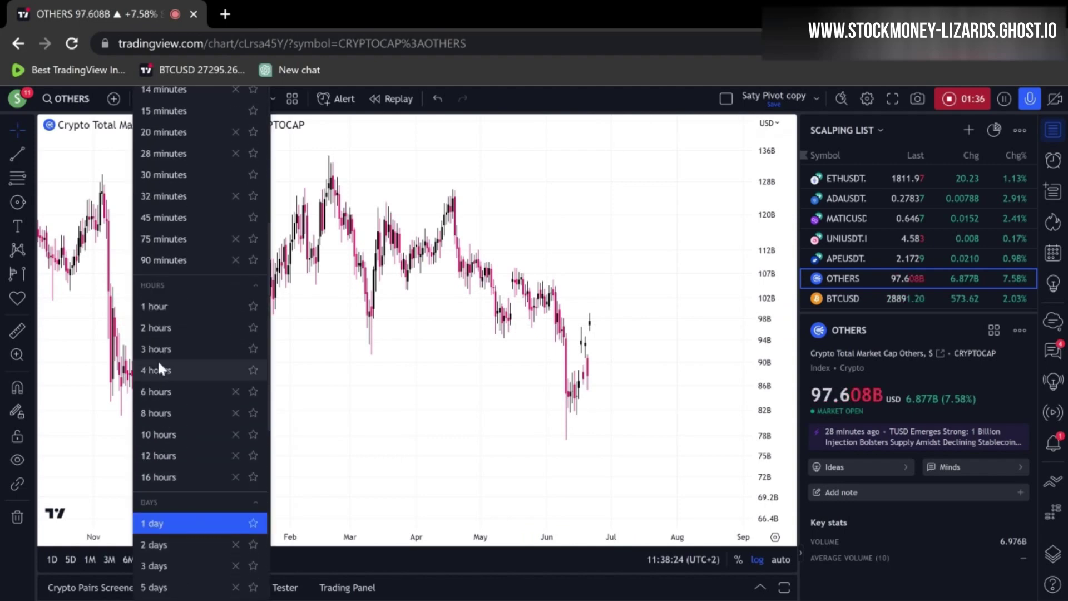
pyautogui.click(158, 369)
pyautogui.scroll(-3, 619, 367)
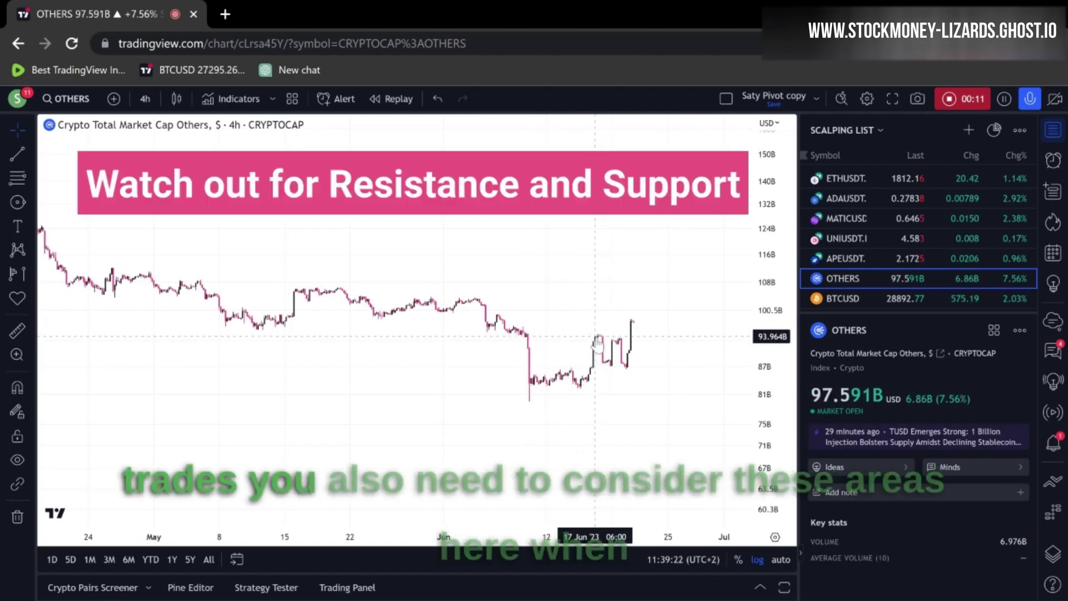
pyautogui.scroll(2, 612, 338)
pyautogui.scroll(3, 612, 337)
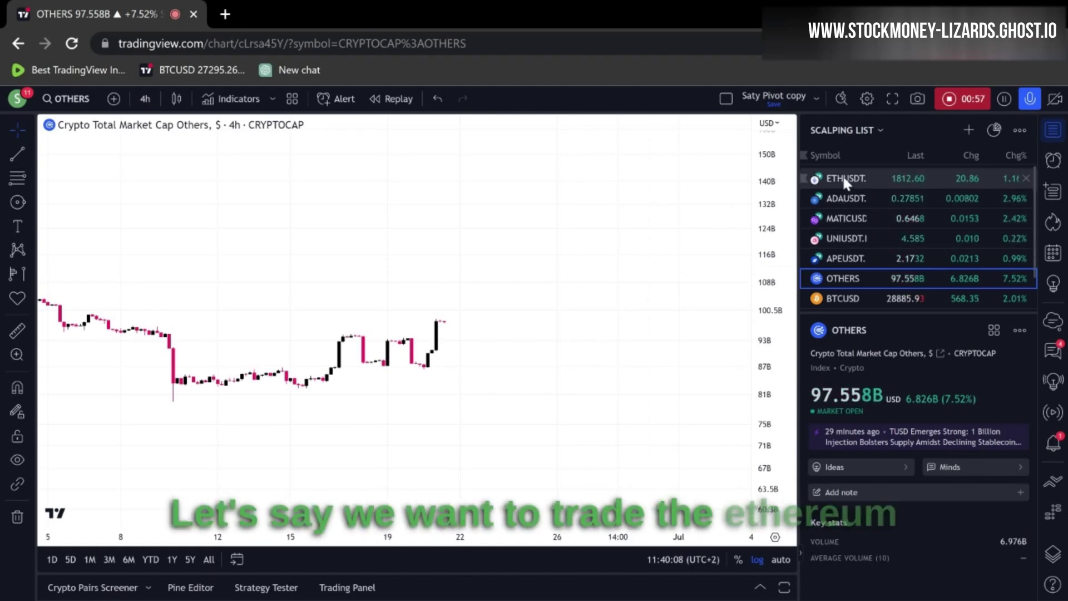
# Load ETHUSDT from the watchlist and add the Relative Strength Index (RSI 14).
pyautogui.click(865, 177)
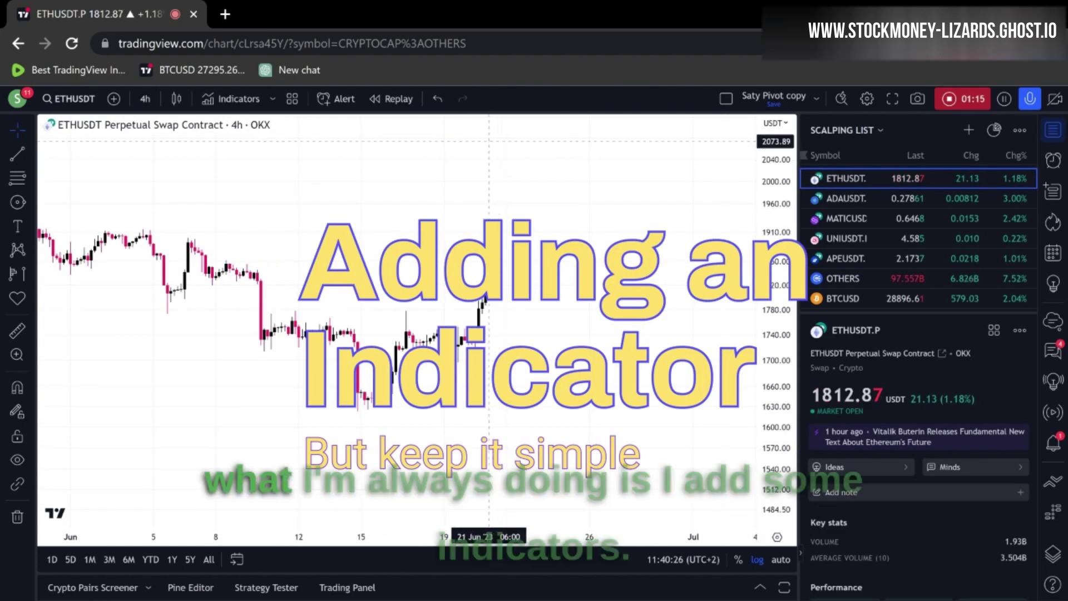
pyautogui.click(223, 100)
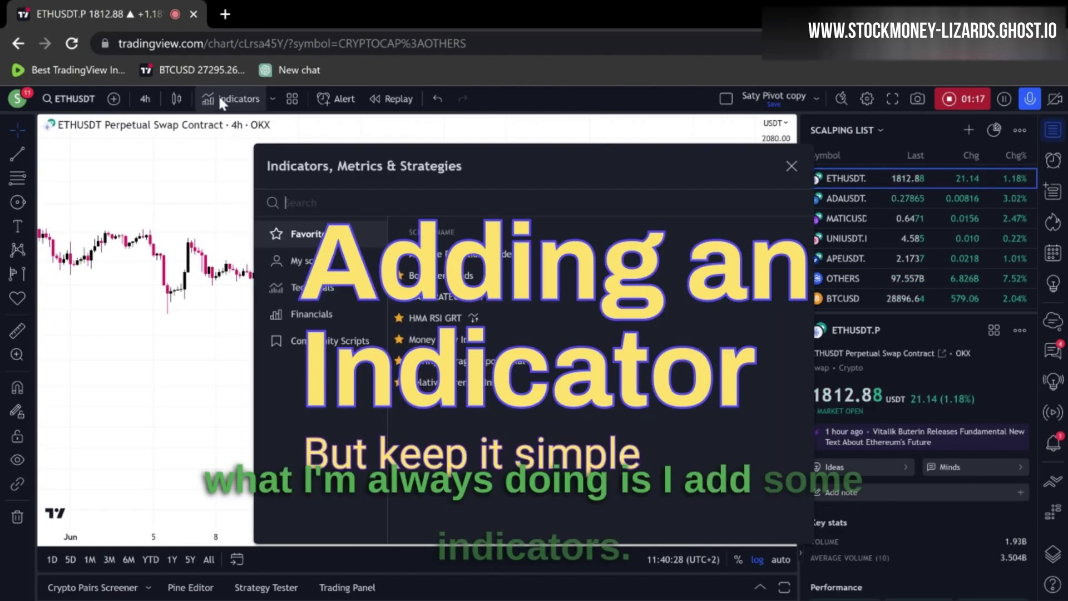
pyautogui.write('r')
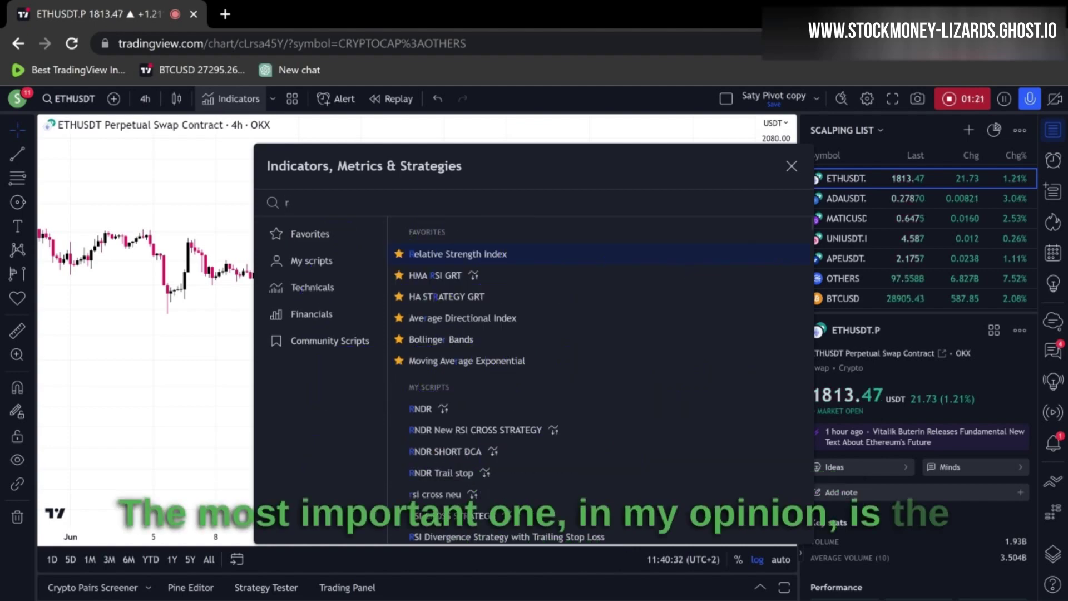
pyautogui.press('Return')
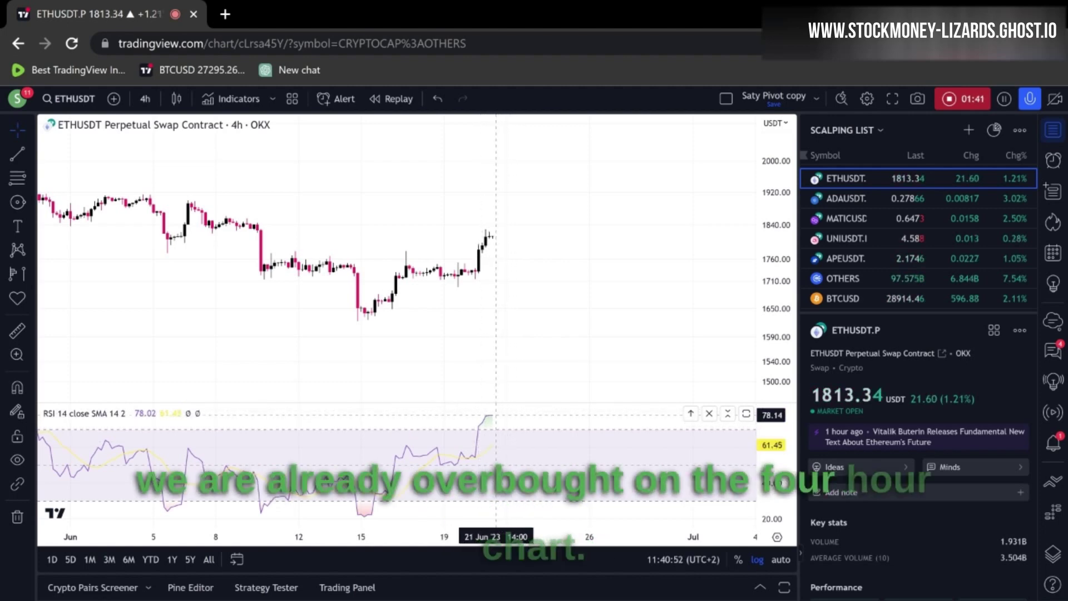
# Zoom the 4-hour ETHUSDT chart out to frame mid-May through July.
pyautogui.scroll(-5, 500, 414)
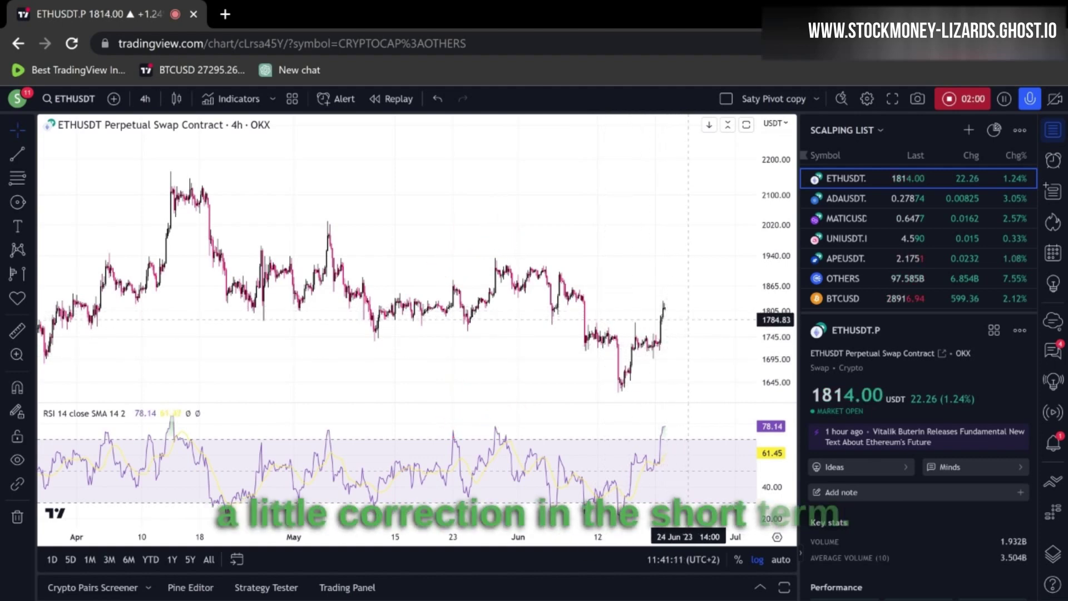
pyautogui.scroll(3, 685, 322)
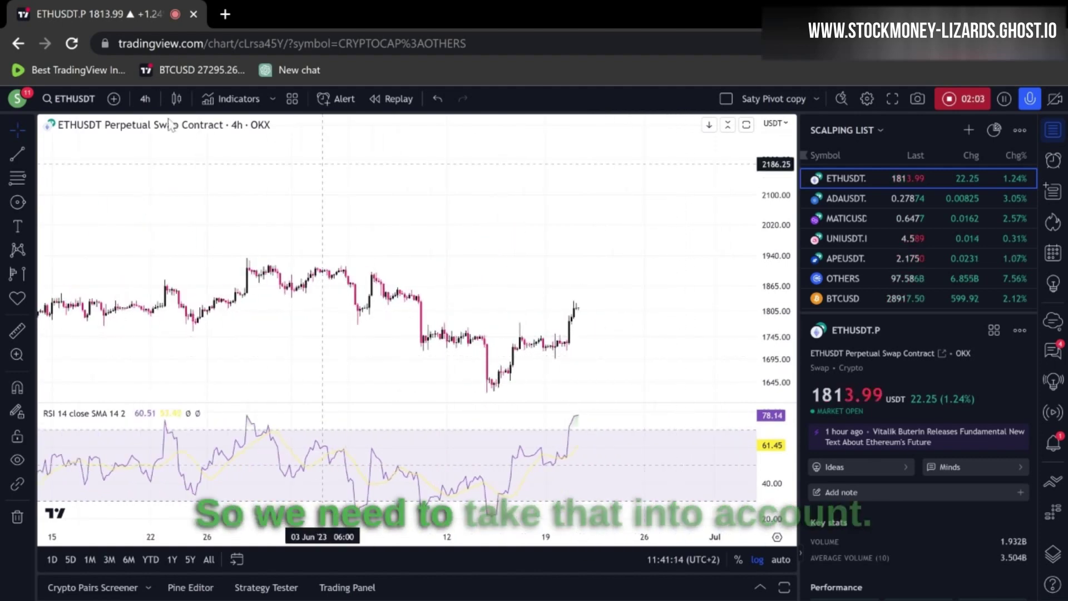
# Set ETHUSDT to 1-day candles and zoom to show history back to December.
pyautogui.click(146, 100)
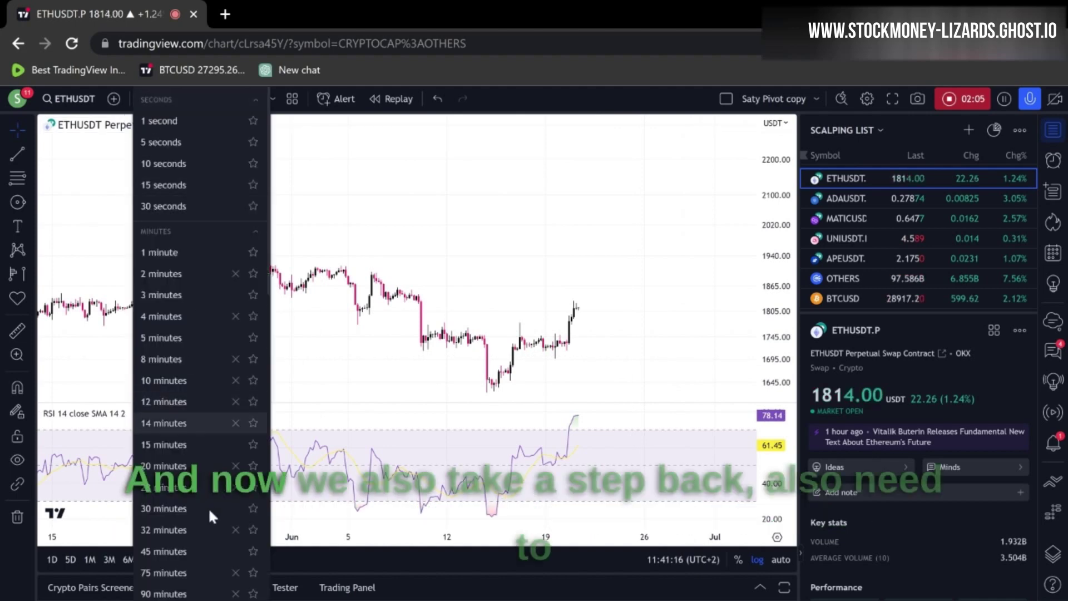
pyautogui.scroll(-5, 206, 554)
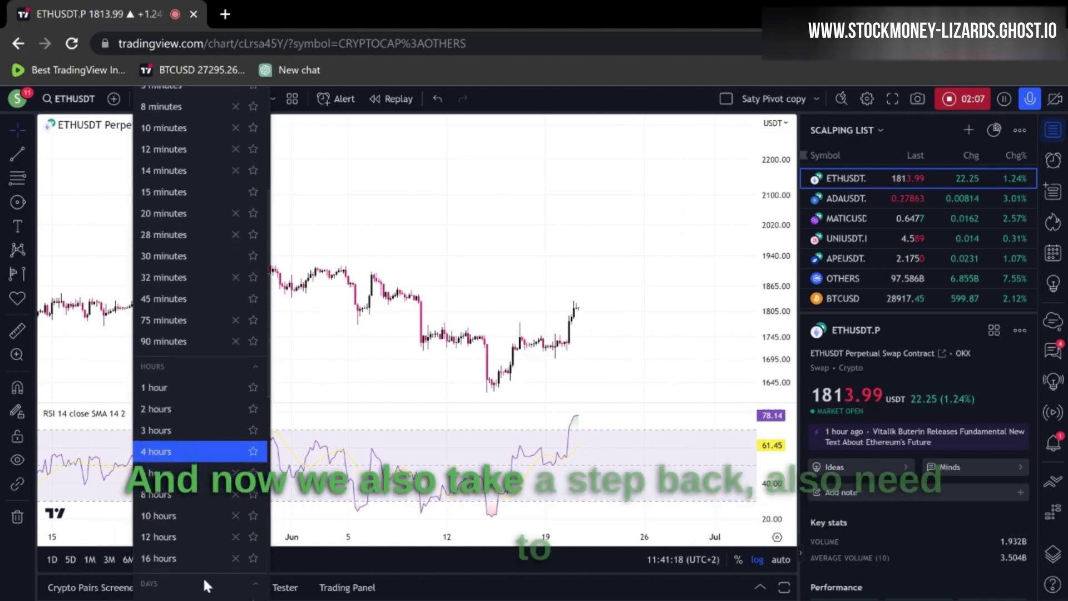
pyautogui.scroll(-2, 203, 561)
pyautogui.click(189, 520)
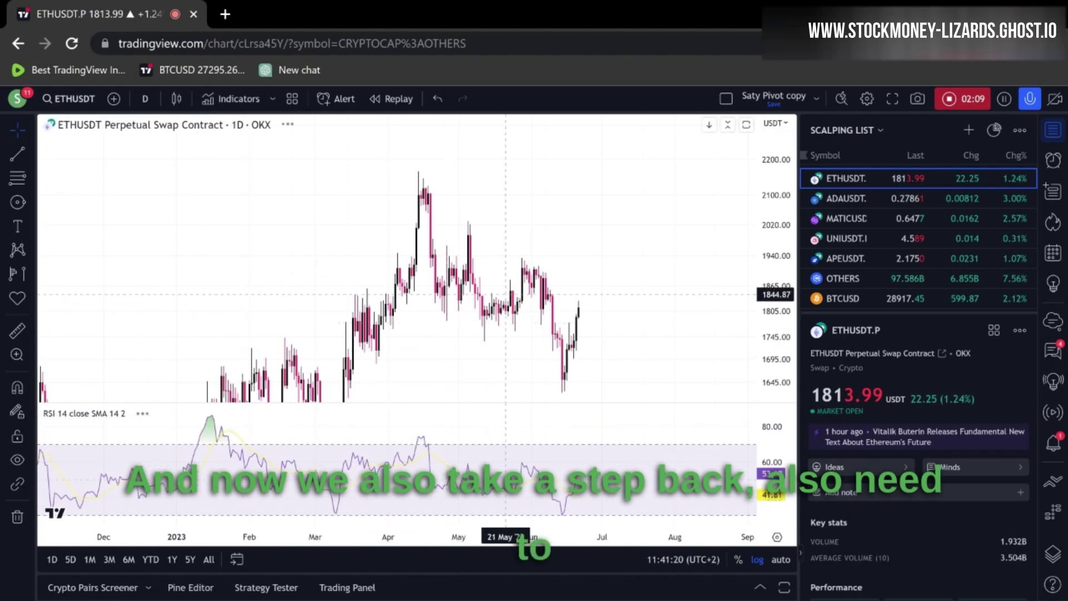
pyautogui.scroll(3, 459, 490)
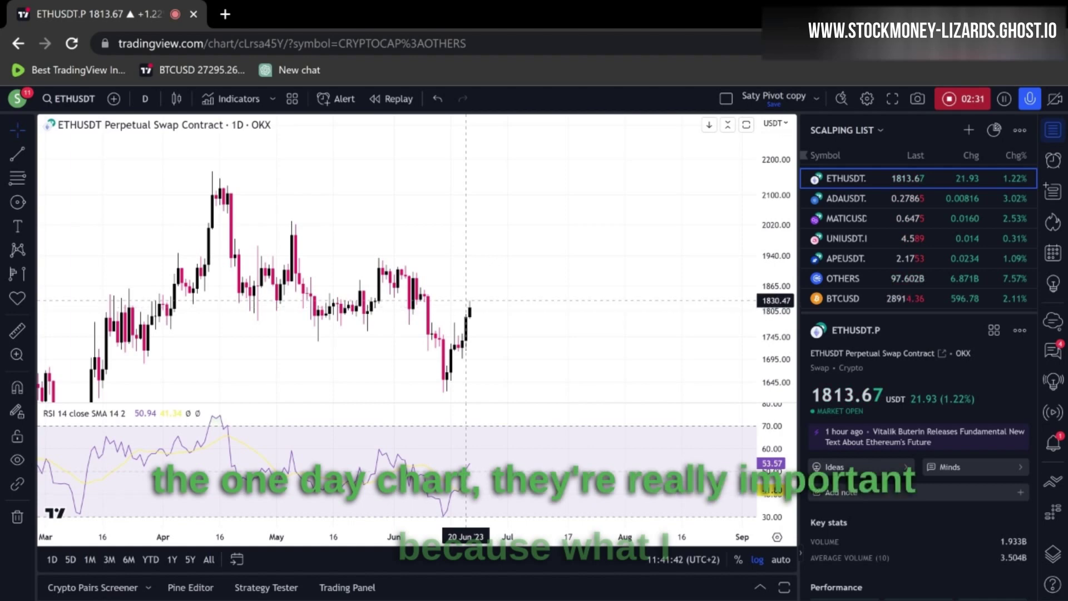
# Draw a Path arrow dipping below the latest candle, then rising toward about 1950.
pyautogui.click(31, 164)
pyautogui.click(31, 156)
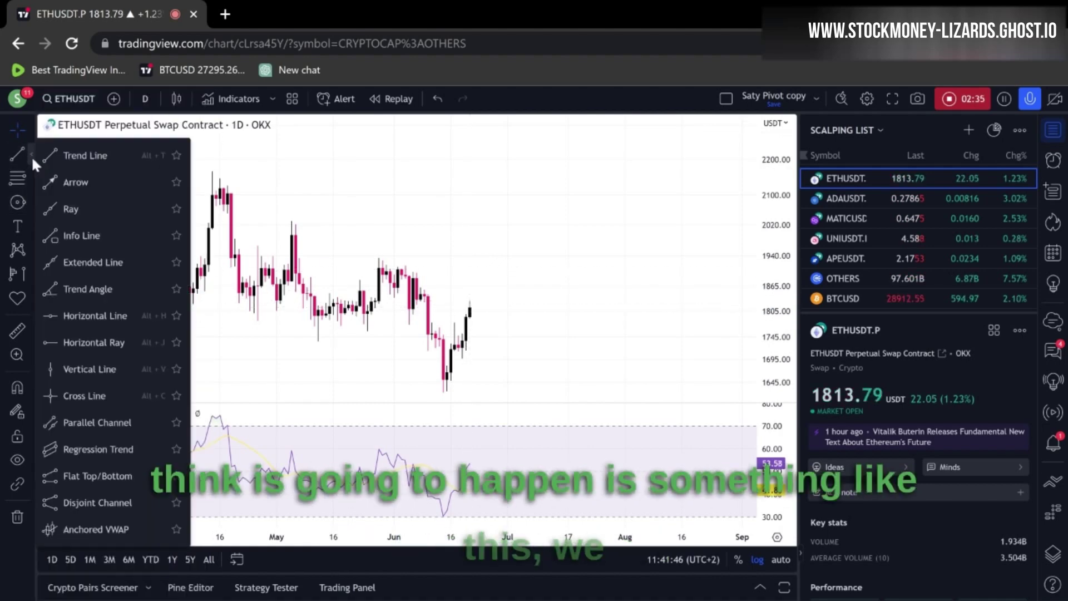
pyautogui.click(485, 303)
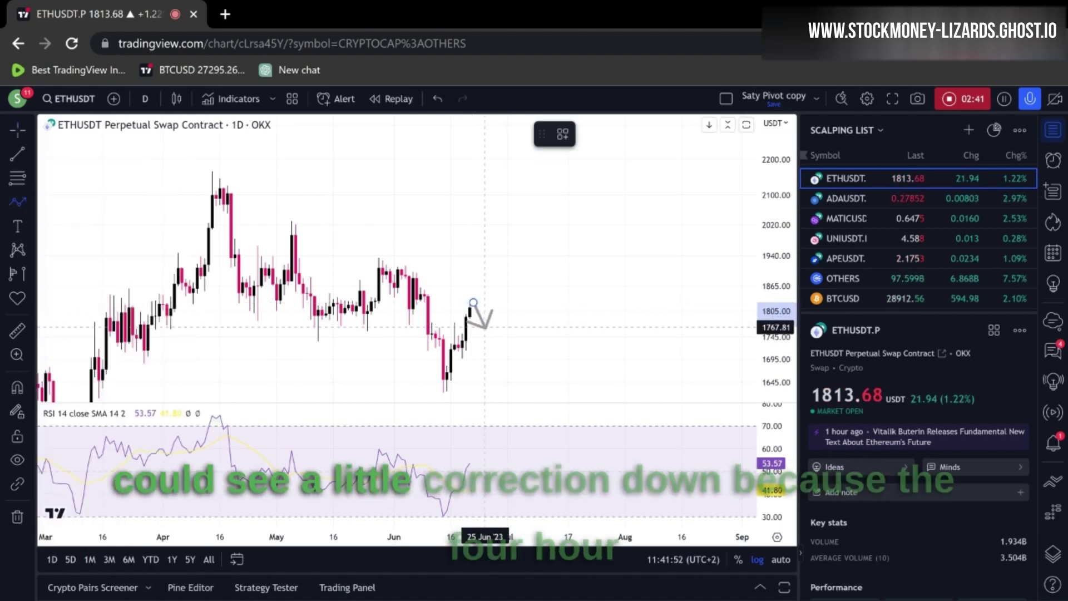
pyautogui.click(485, 326)
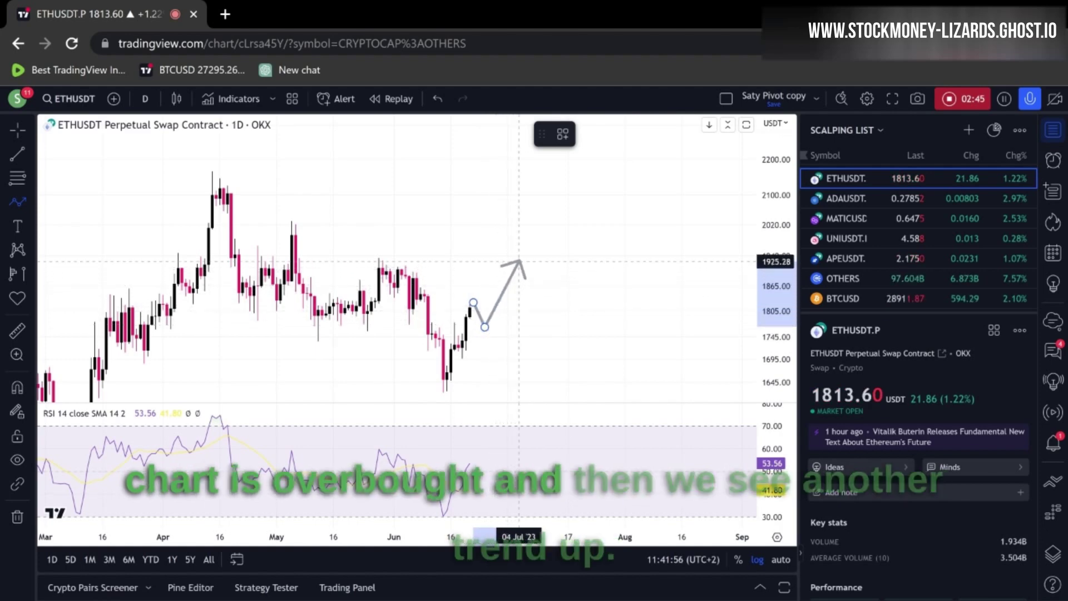
pyautogui.doubleClick(530, 246)
pyautogui.press('Escape')
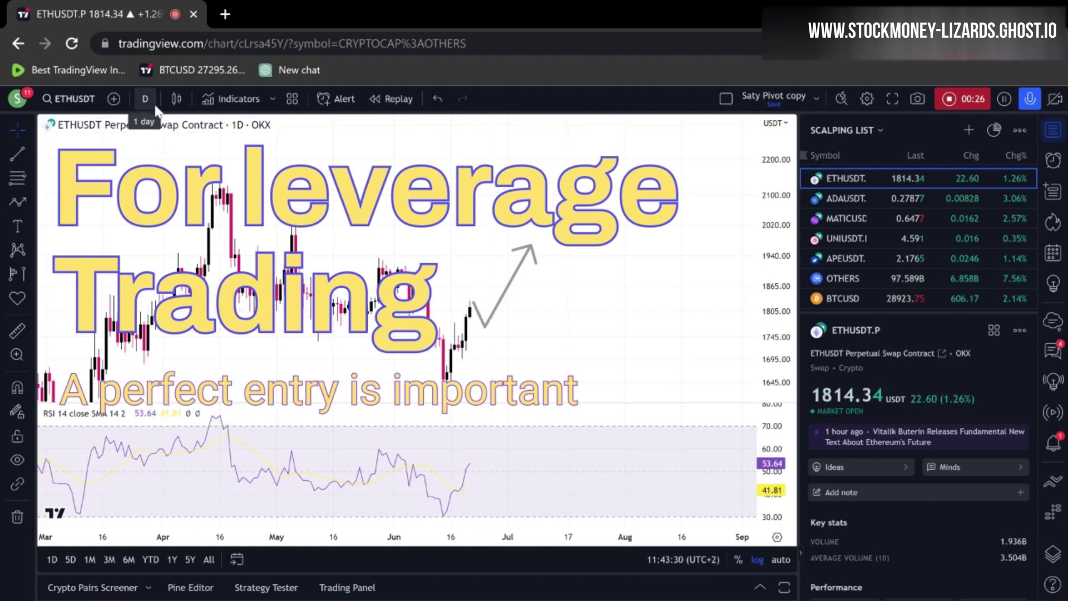
# Set ETHUSDT to 1-hour candles and stretch the price scale around the rally.
pyautogui.click(146, 99)
pyautogui.scroll(-3, 178, 523)
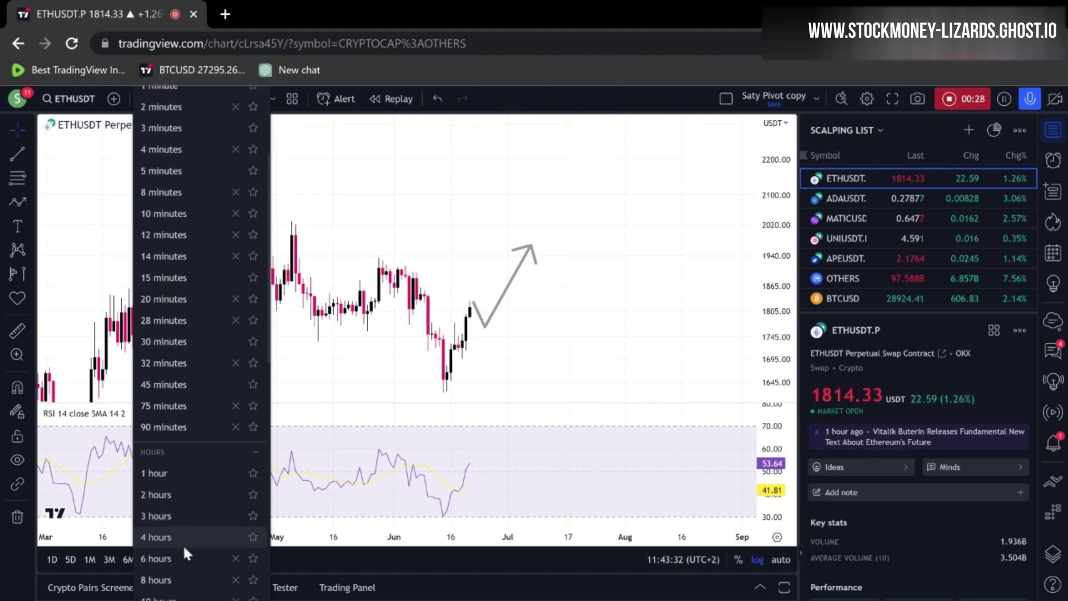
pyautogui.click(173, 477)
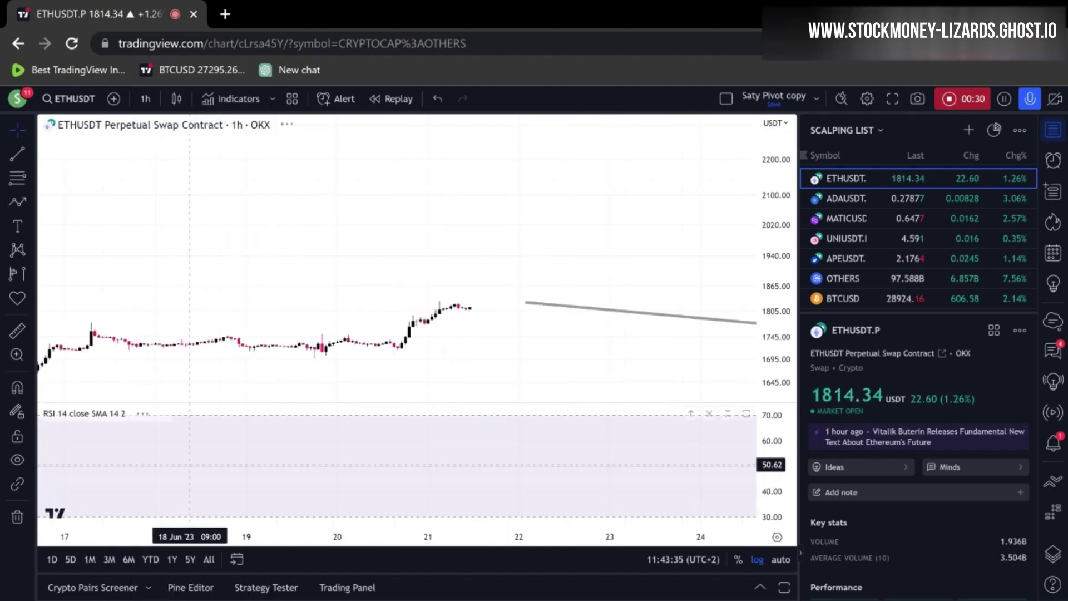
pyautogui.scroll(-1, 485, 359)
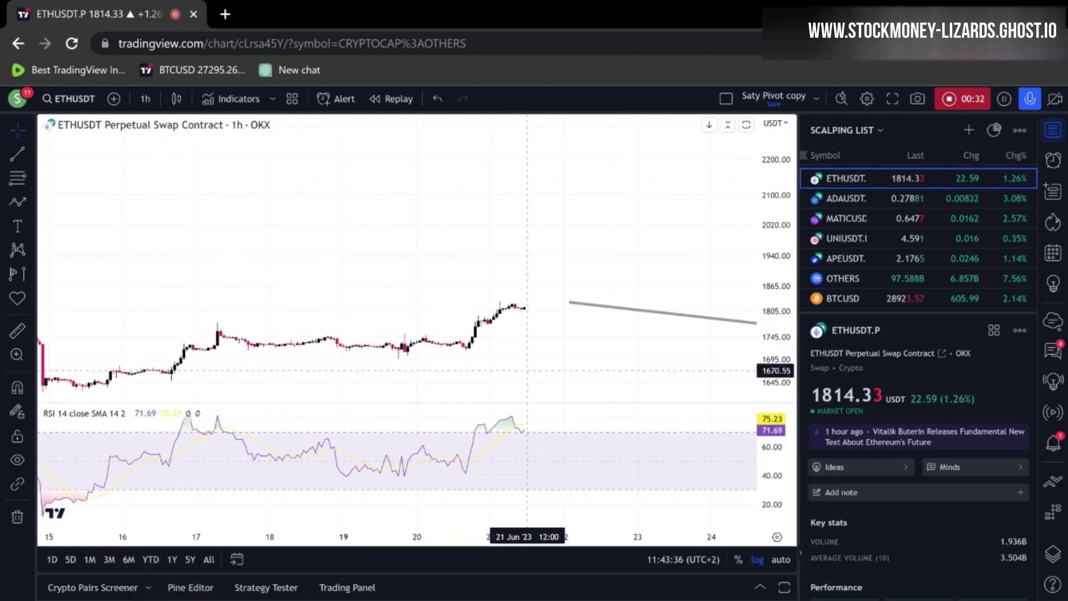
pyautogui.moveTo(760, 342); pyautogui.dragTo(760, 378)
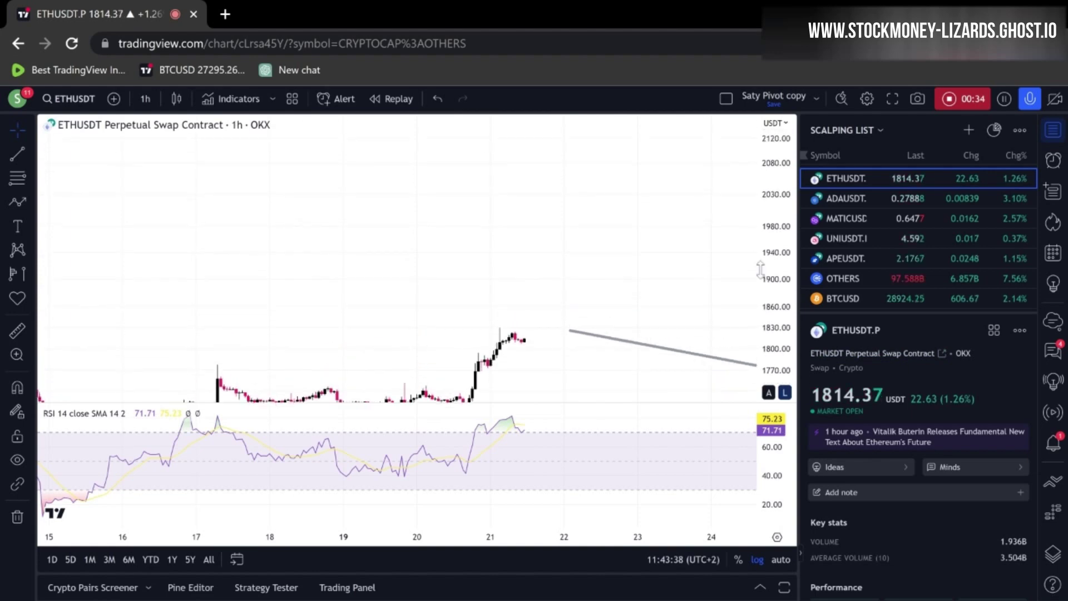
pyautogui.scroll(2, 555, 288)
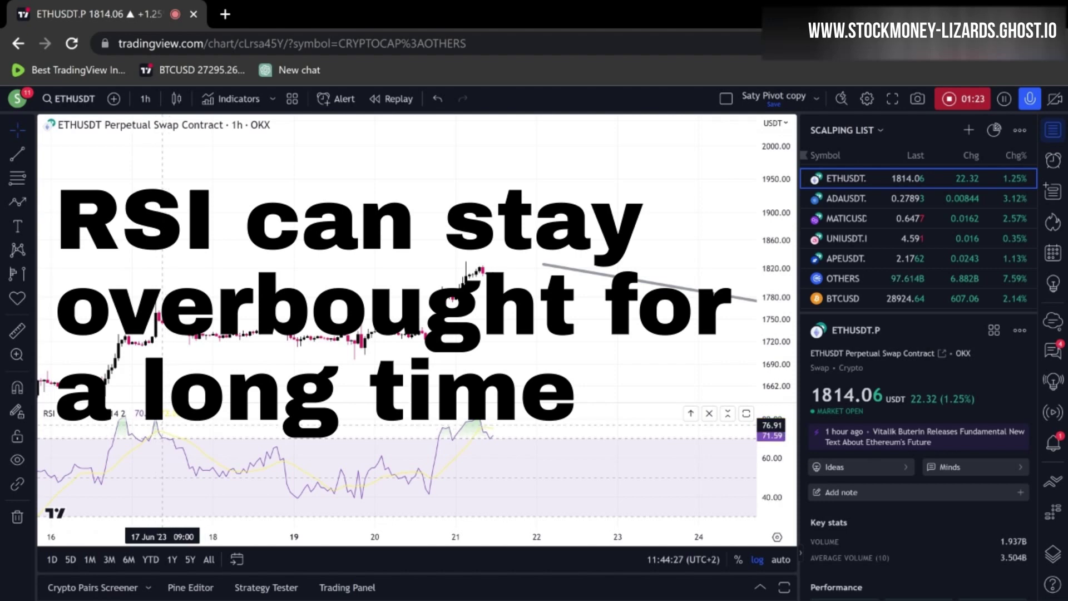
# Zoom the hourly chart to frame 14–21 June and the jump from about 1720 to 1830.
pyautogui.scroll(-5, 117, 462)
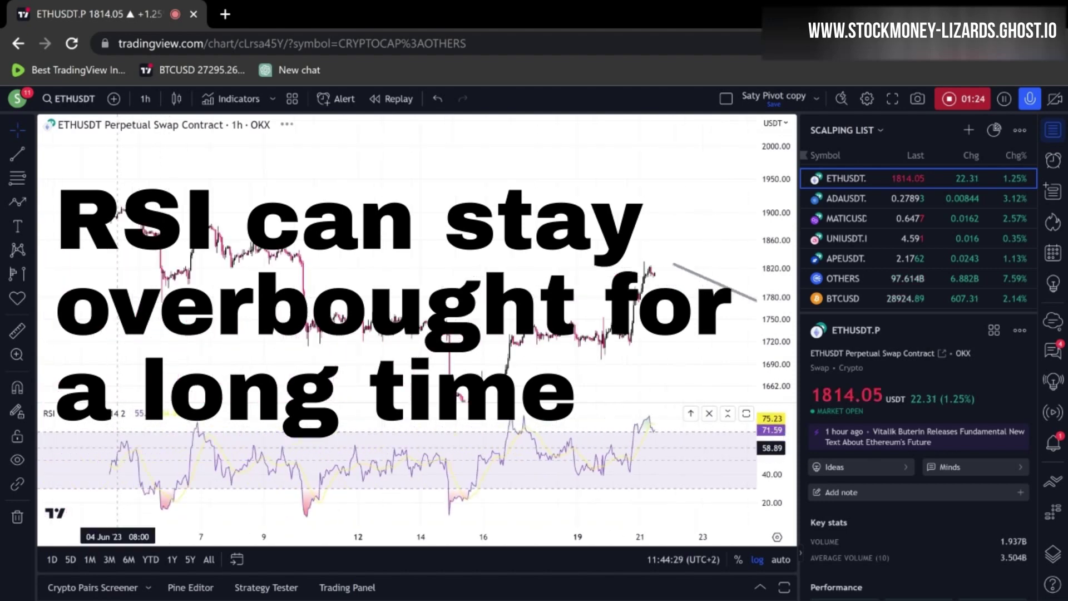
pyautogui.scroll(-3, 118, 461)
pyautogui.scroll(5, 445, 456)
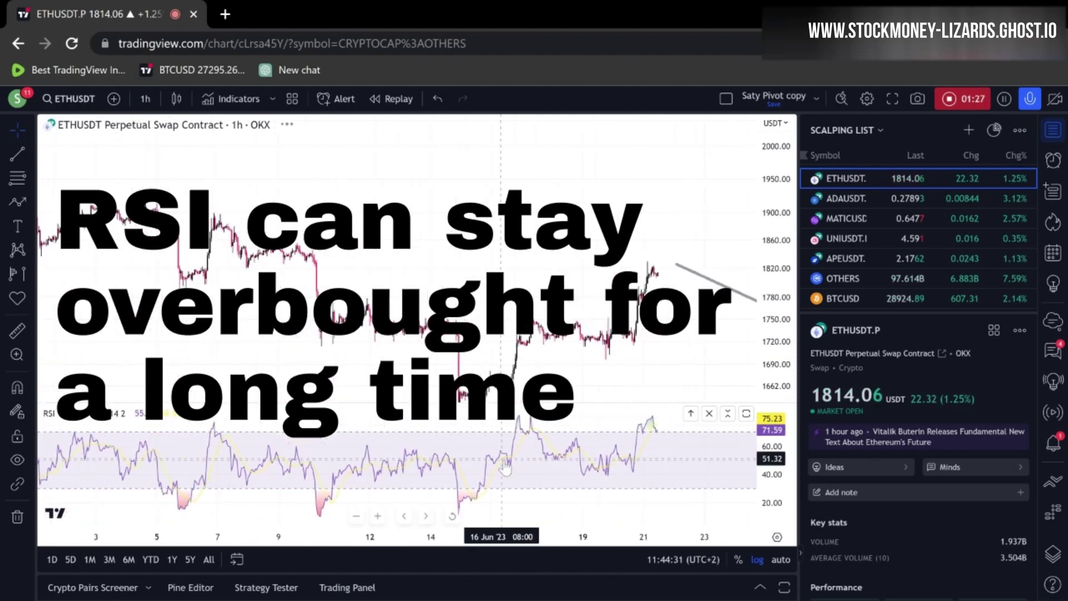
pyautogui.scroll(2, 524, 457)
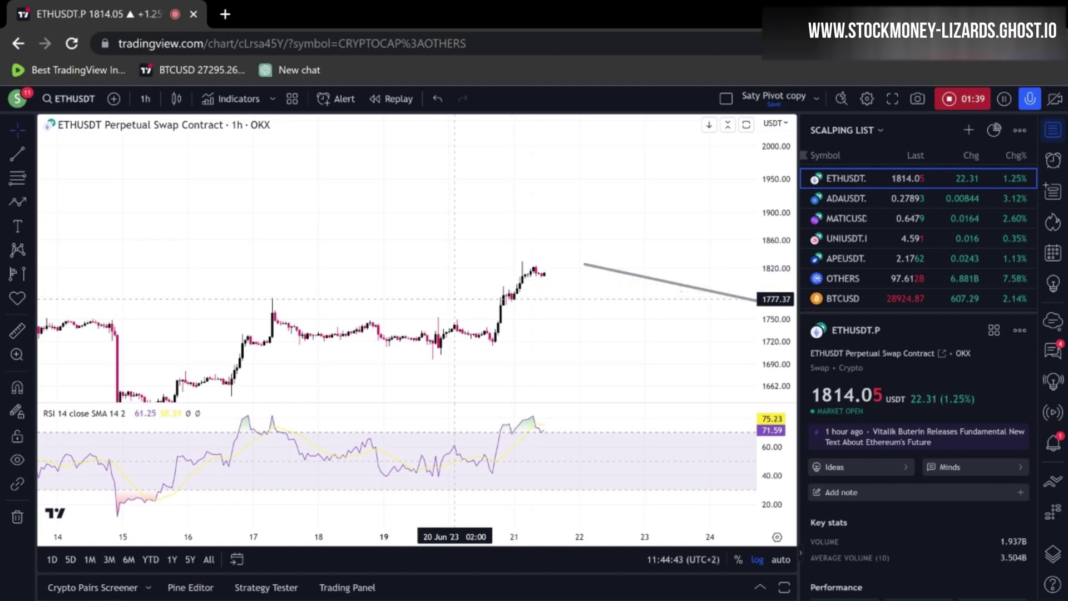
# Set 30-minute bars and frame the 20–21 June rally with price near 1814.
pyautogui.click(144, 100)
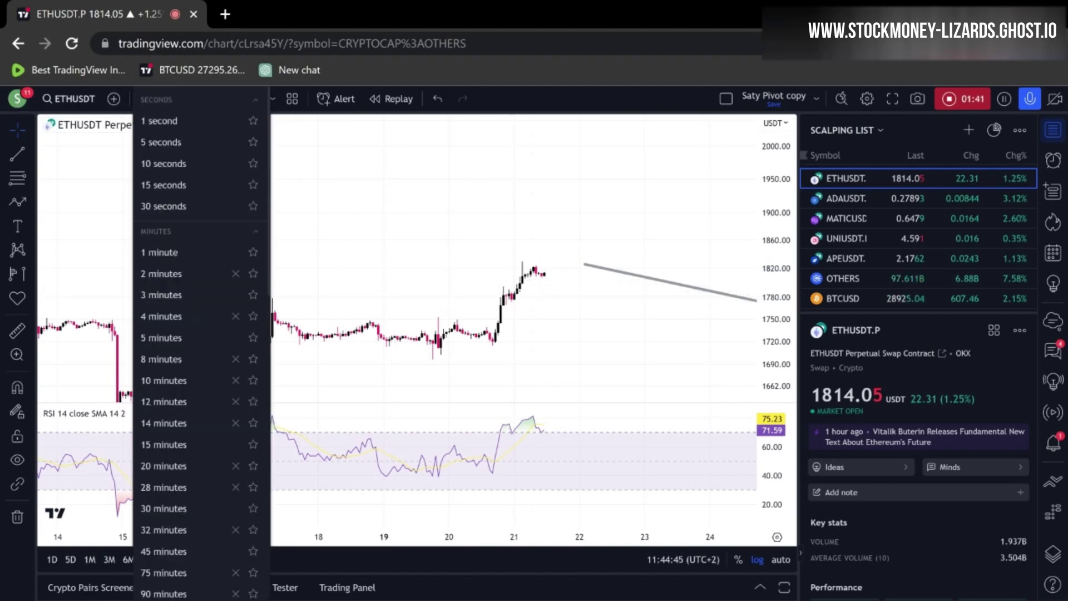
pyautogui.click(182, 509)
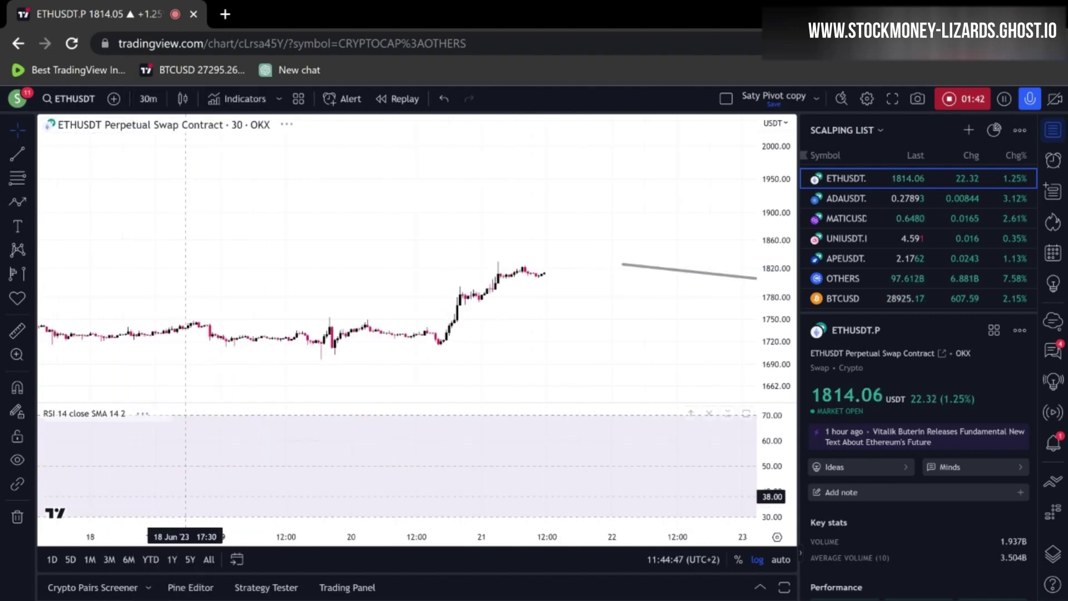
pyautogui.moveTo(781, 371); pyautogui.dragTo(781, 350)
pyautogui.scroll(3, 573, 315)
pyautogui.moveTo(560, 239); pyautogui.dragTo(563, 207)
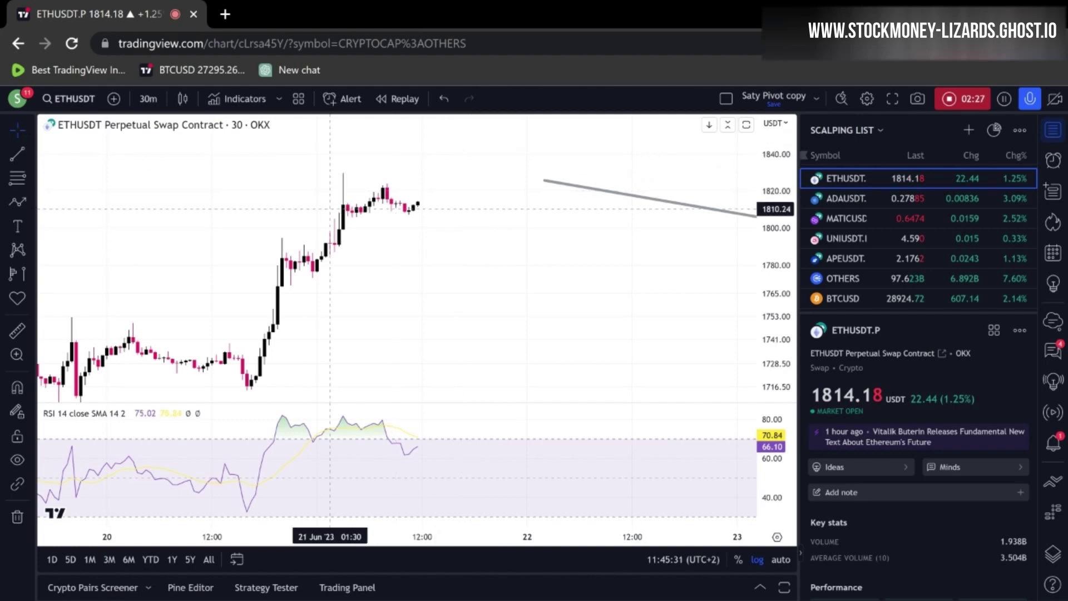
pyautogui.moveTo(453, 144); pyautogui.dragTo(444, 225)
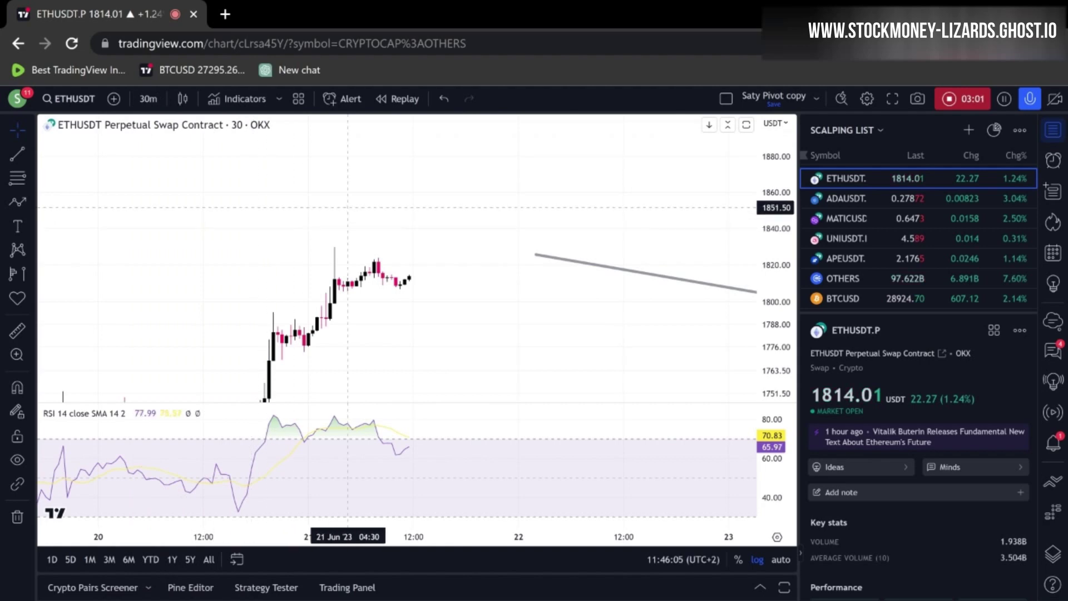
# Change the chart style to Heikin Ashi candles.
pyautogui.click(183, 100)
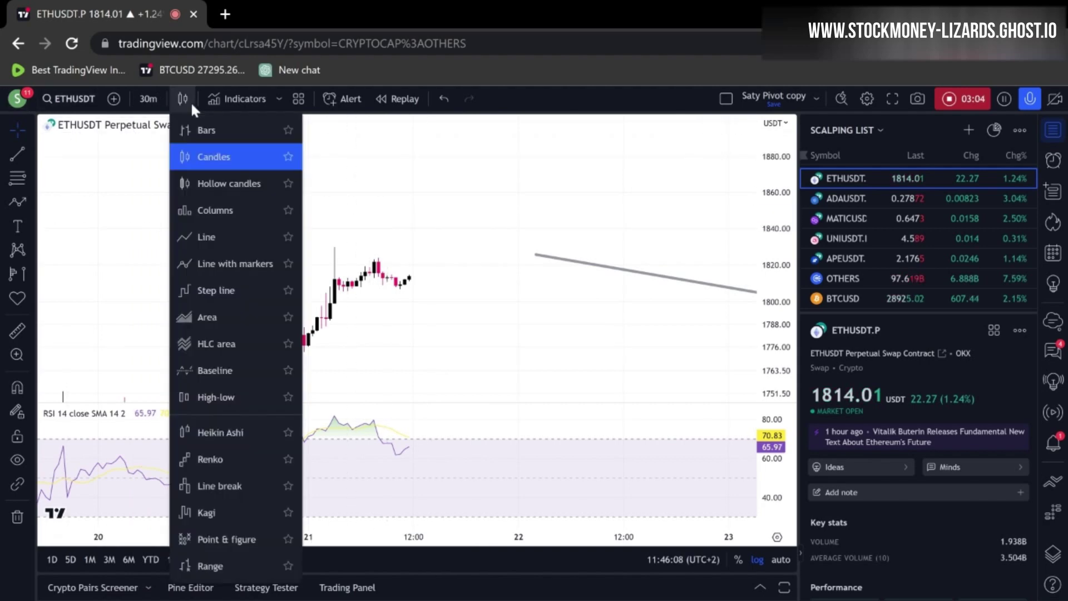
pyautogui.click(244, 432)
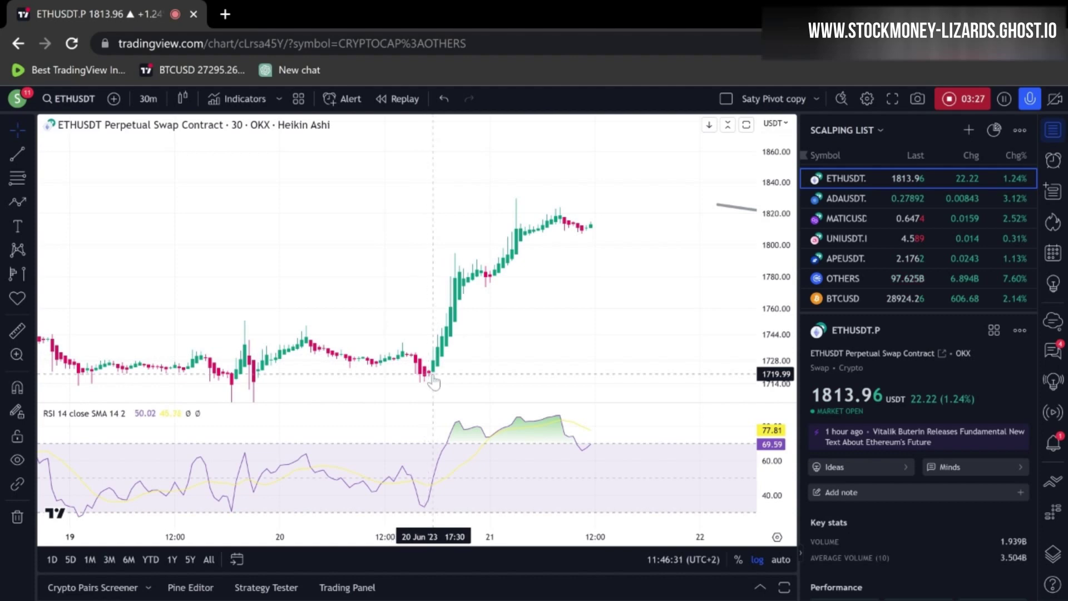
pyautogui.click(17, 330)
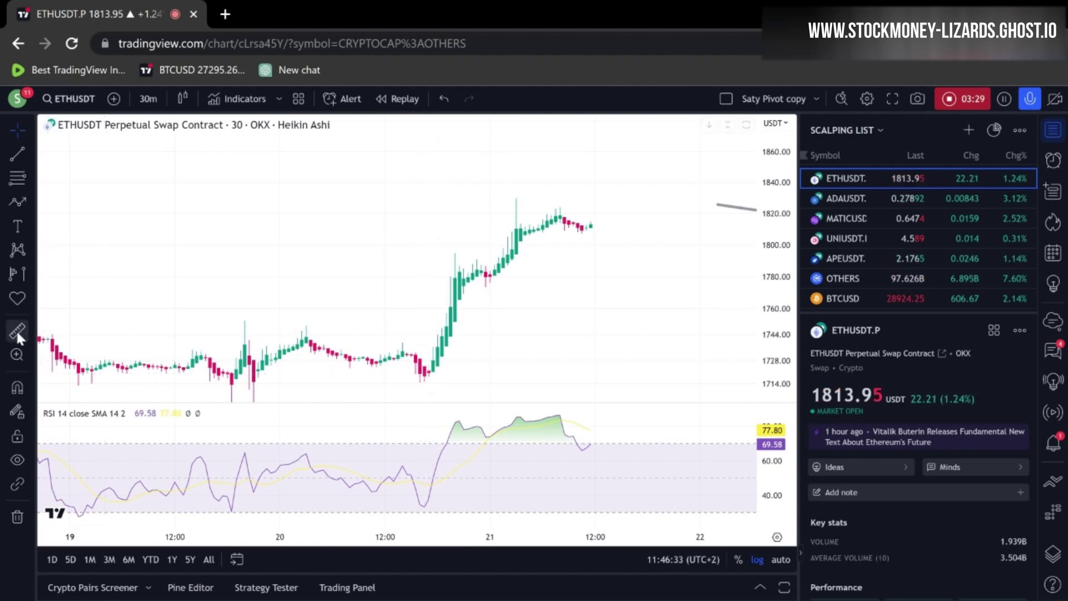
pyautogui.click(442, 369)
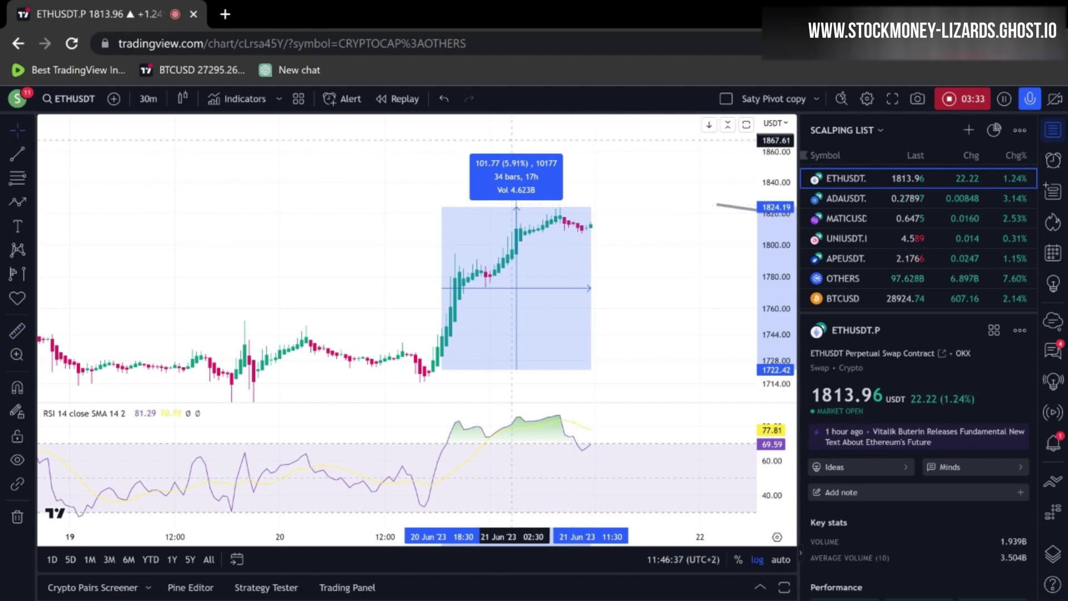
pyautogui.click(642, 370)
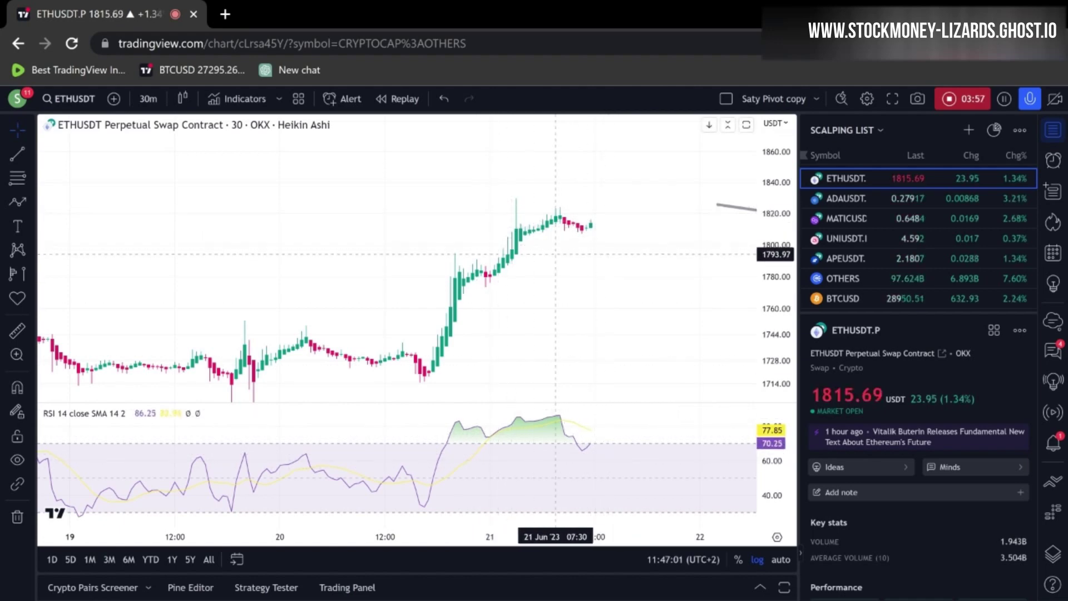
# Zoom out and pan back to 9–12 Jun, then auto-fit the price scale.
pyautogui.scroll(-3, 286, 334)
pyautogui.moveTo(262, 349); pyautogui.dragTo(609, 329)
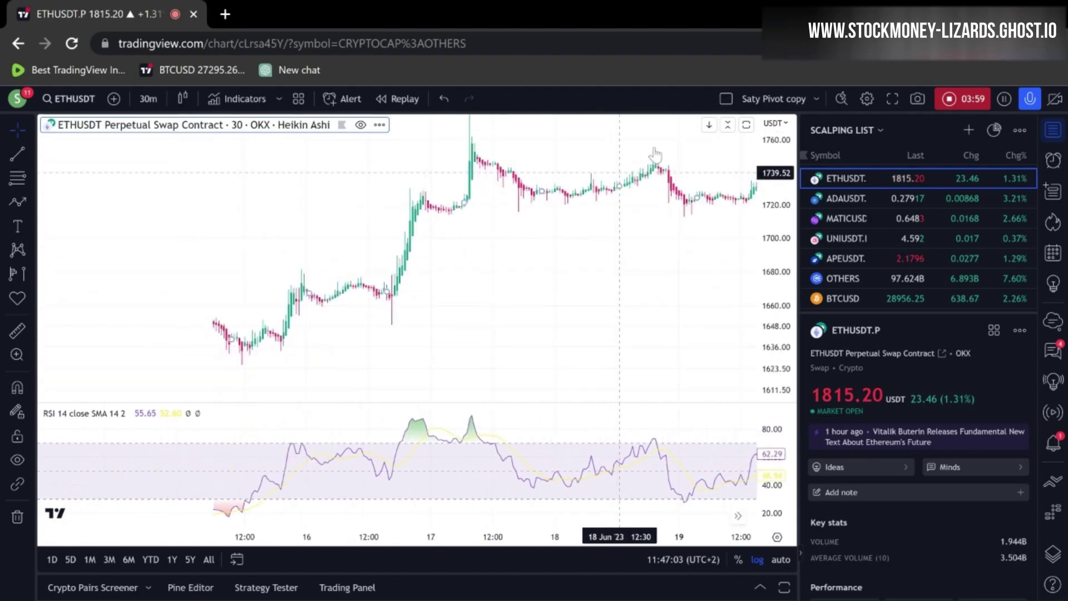
pyautogui.moveTo(334, 345); pyautogui.dragTo(635, 362)
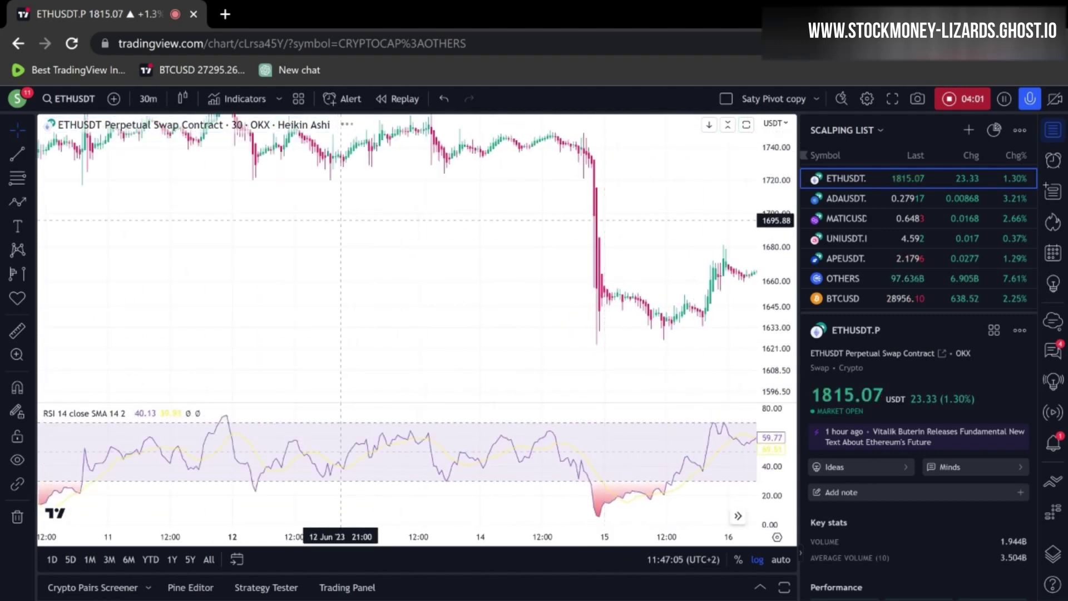
pyautogui.moveTo(310, 219); pyautogui.dragTo(645, 248)
pyautogui.moveTo(231, 269); pyautogui.dragTo(462, 303)
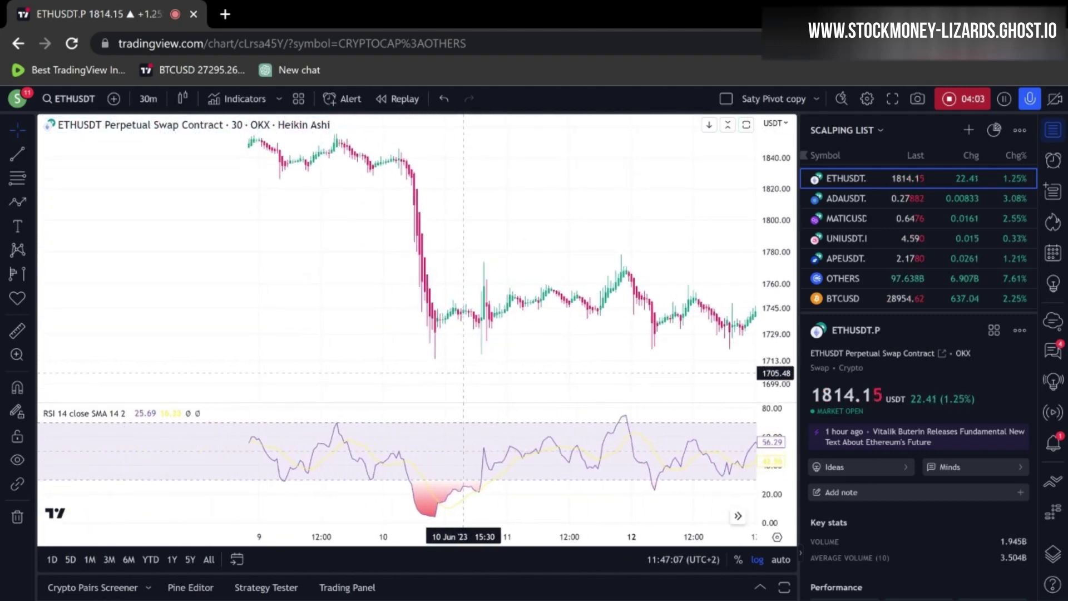
pyautogui.moveTo(776, 383); pyautogui.dragTo(767, 227)
pyautogui.doubleClick(766, 227)
# Settle the view on 12–13 Jun with a compressed price scale spanning roughly 1716–1770.
pyautogui.scroll(5, 670, 162)
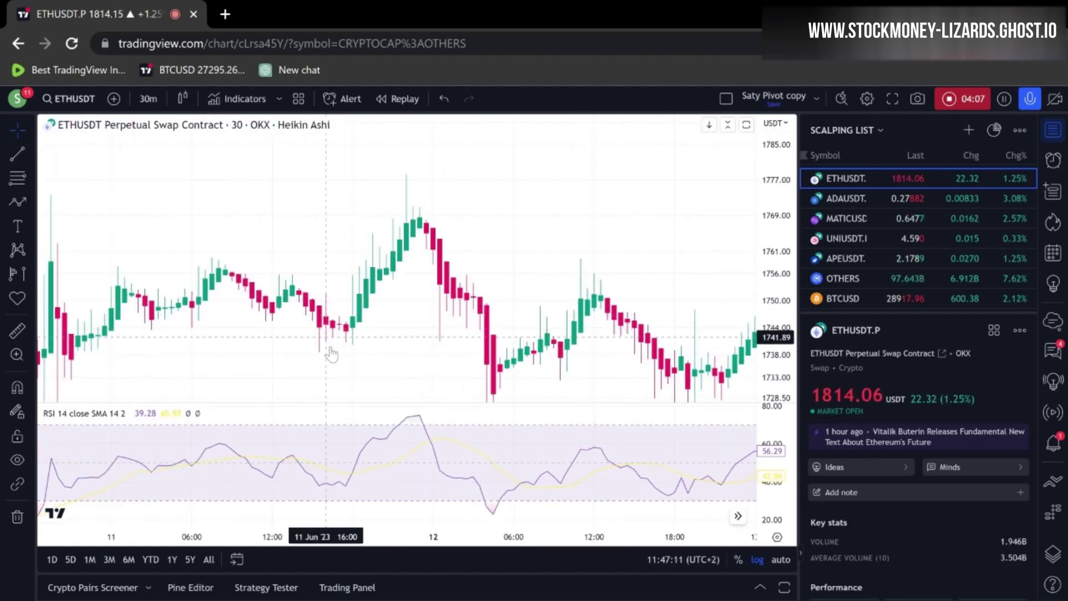
pyautogui.moveTo(354, 300); pyautogui.dragTo(416, 287)
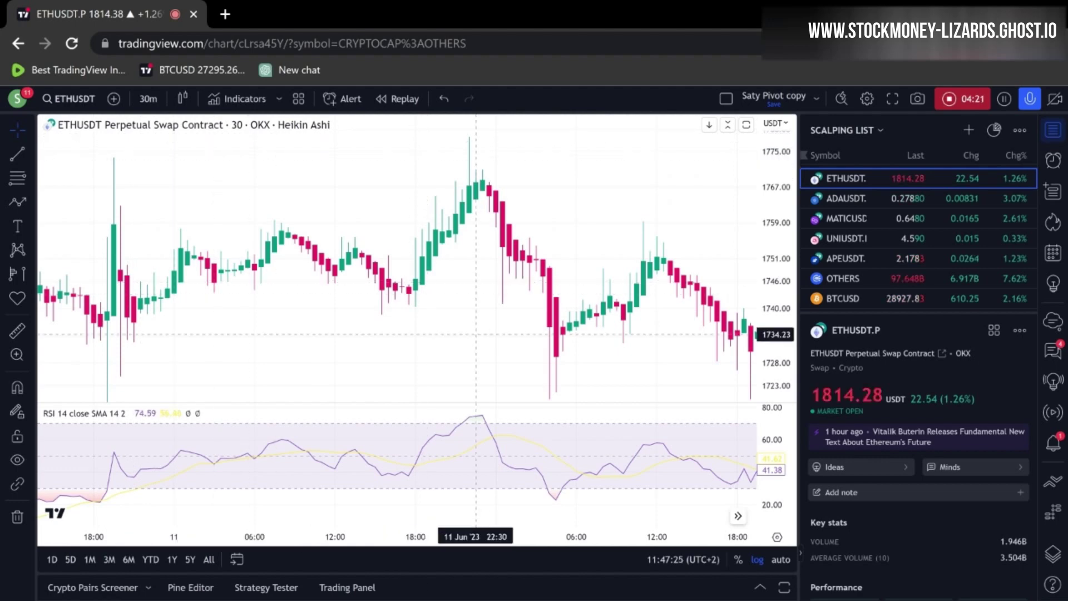
pyautogui.moveTo(632, 334); pyautogui.dragTo(503, 303)
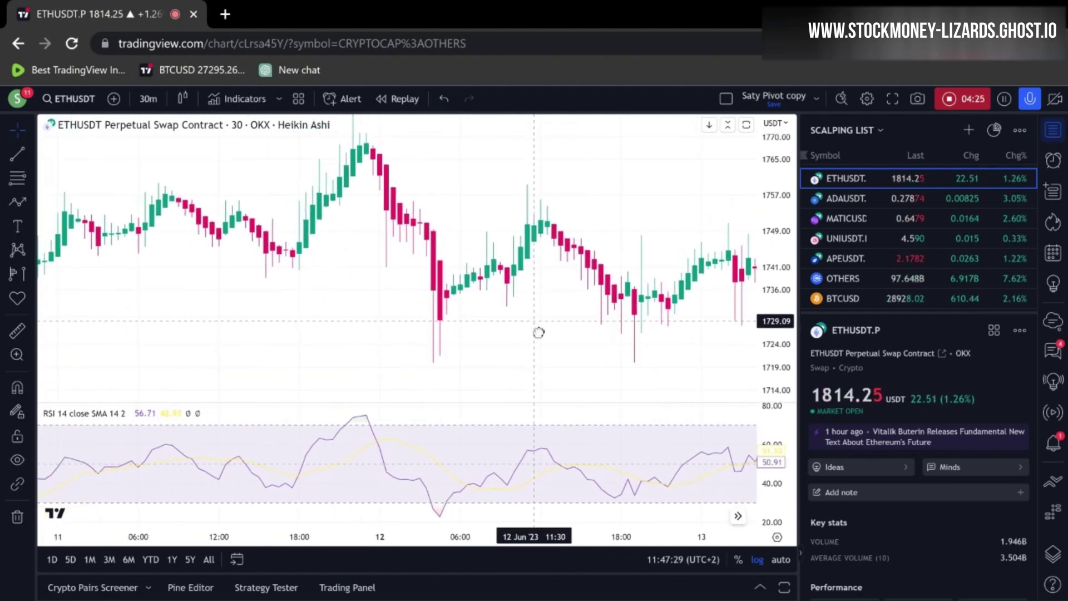
pyautogui.scroll(-3, 469, 358)
pyautogui.scroll(-2, 468, 358)
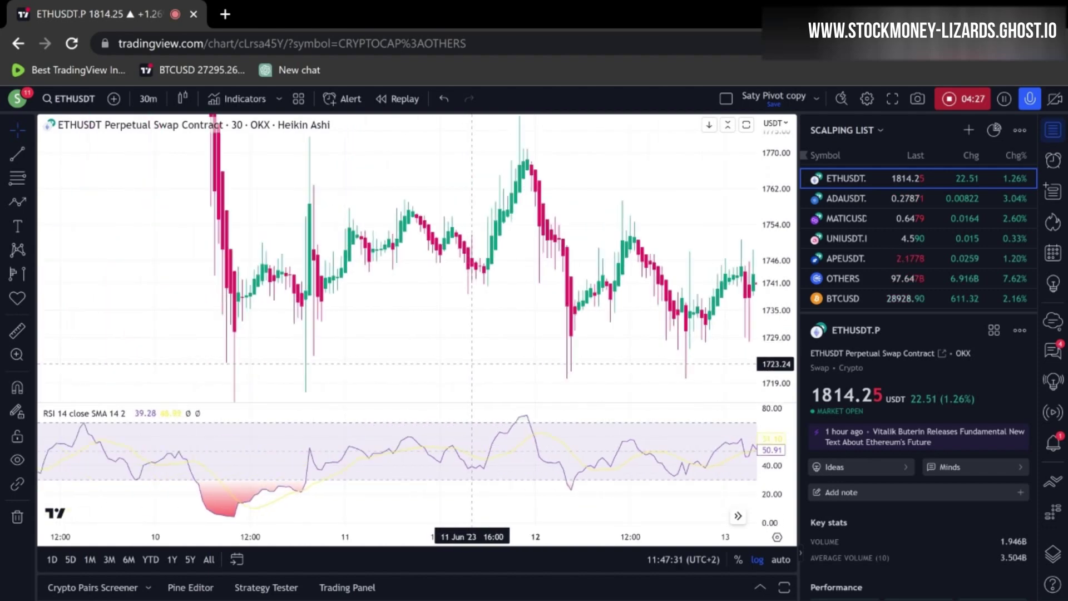
pyautogui.moveTo(498, 287); pyautogui.dragTo(494, 284)
pyautogui.moveTo(780, 275); pyautogui.dragTo(780, 312)
pyautogui.moveTo(544, 339); pyautogui.dragTo(420, 348)
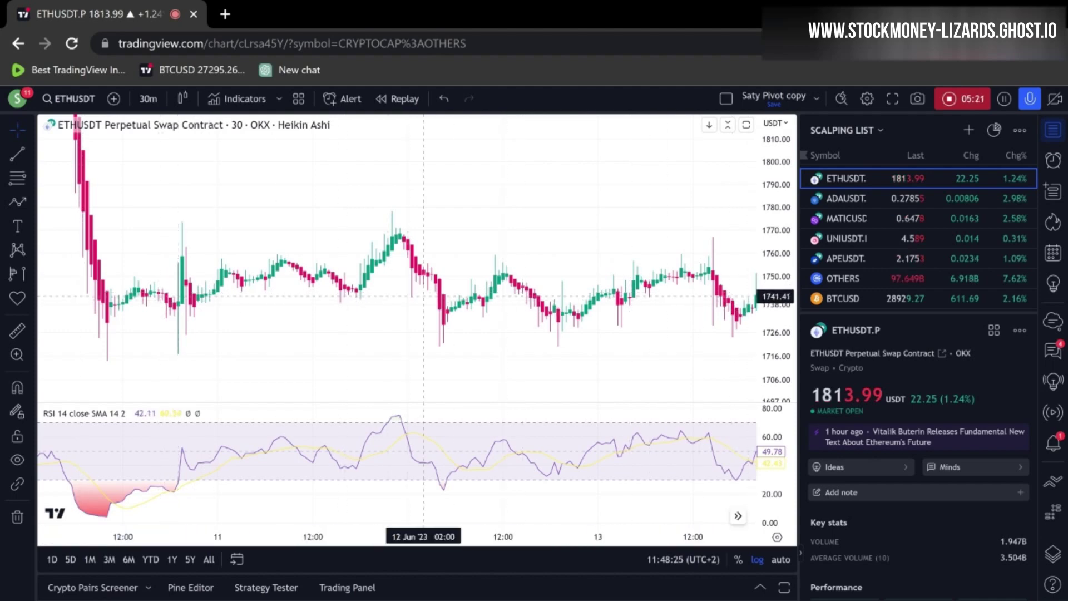
# Pan forward through 14–18 Jun to the latest 20–22 Jun bars, price near 1814.
pyautogui.moveTo(547, 298); pyautogui.dragTo(185, 289)
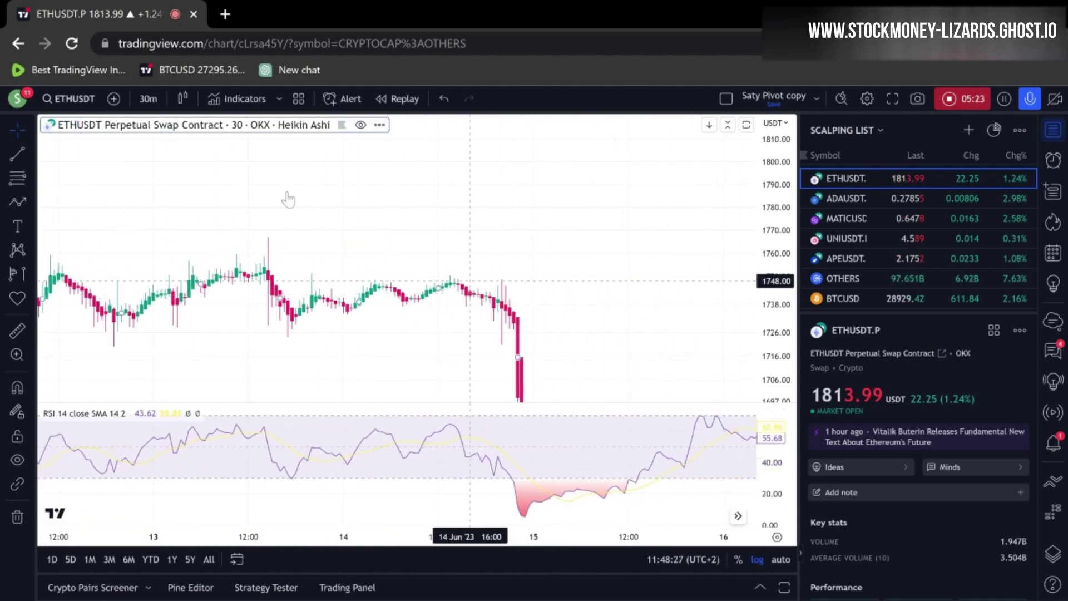
pyautogui.moveTo(481, 250); pyautogui.dragTo(310, 234)
pyautogui.moveTo(548, 201); pyautogui.dragTo(84, 222)
pyautogui.moveTo(676, 256); pyautogui.dragTo(203, 239)
pyautogui.moveTo(578, 216); pyautogui.dragTo(489, 253)
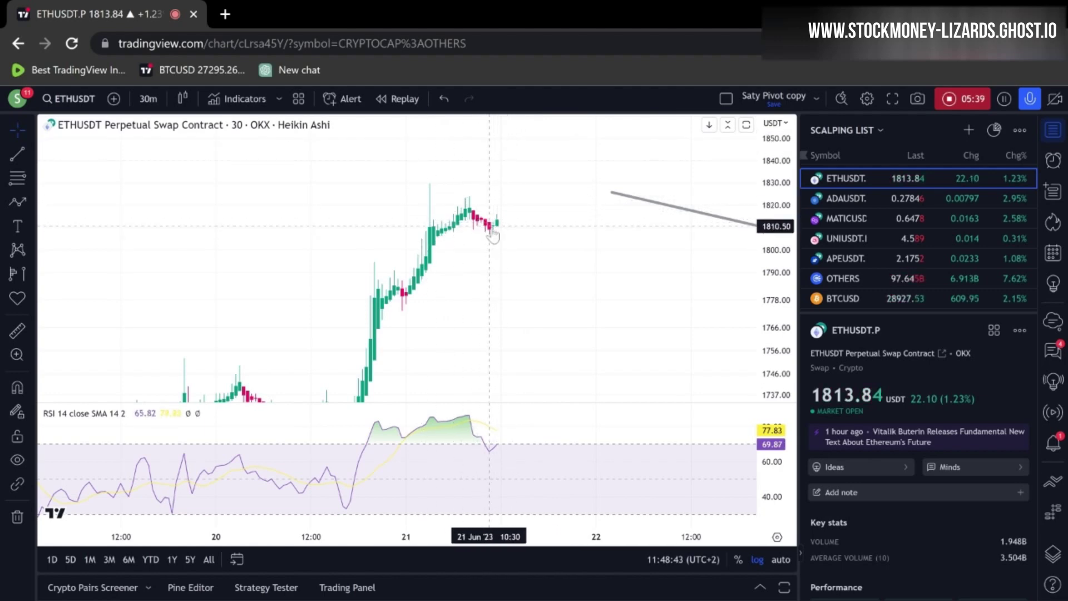
# Shift the chart up and pan back through 18–20 Jun to 13–16 Jun.
pyautogui.moveTo(512, 226); pyautogui.dragTo(512, 140)
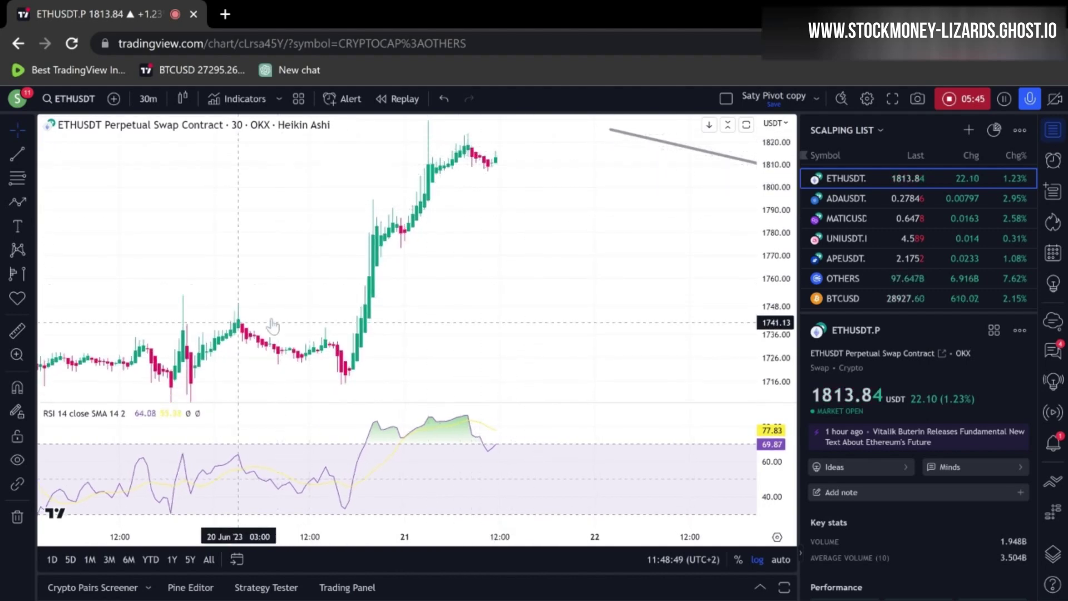
pyautogui.moveTo(245, 328); pyautogui.dragTo(677, 242)
pyautogui.moveTo(239, 251); pyautogui.dragTo(679, 274)
pyautogui.moveTo(395, 293); pyautogui.dragTo(445, 166)
pyautogui.moveTo(189, 278); pyautogui.dragTo(394, 296)
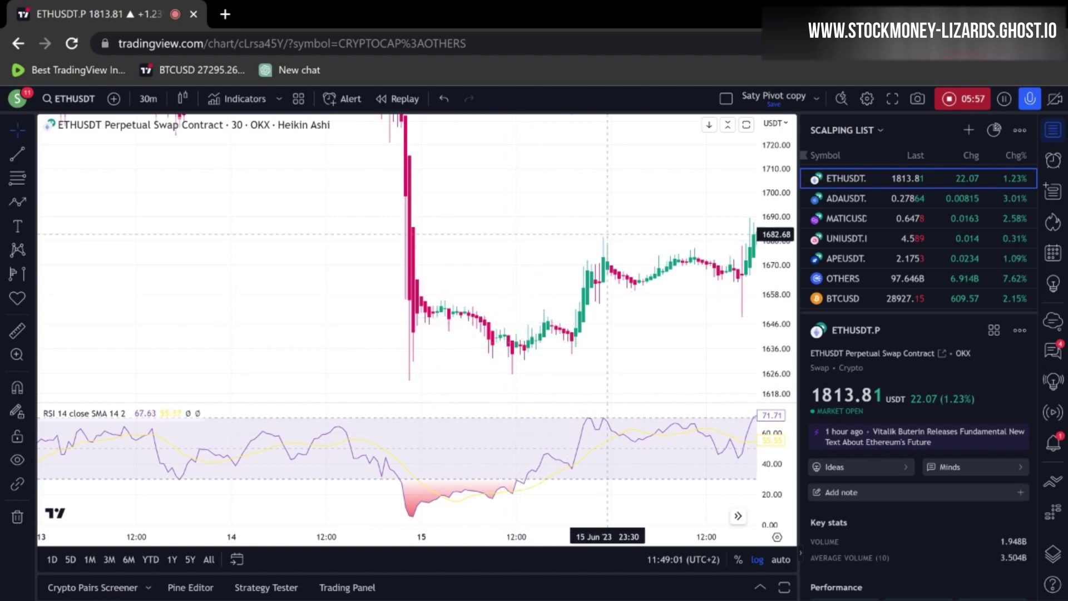
# Pan forward to the 18–21 Jun rally and compress the price scale to fit 1720–1829.86.
pyautogui.moveTo(665, 305); pyautogui.dragTo(401, 309)
pyautogui.moveTo(530, 184); pyautogui.dragTo(471, 280)
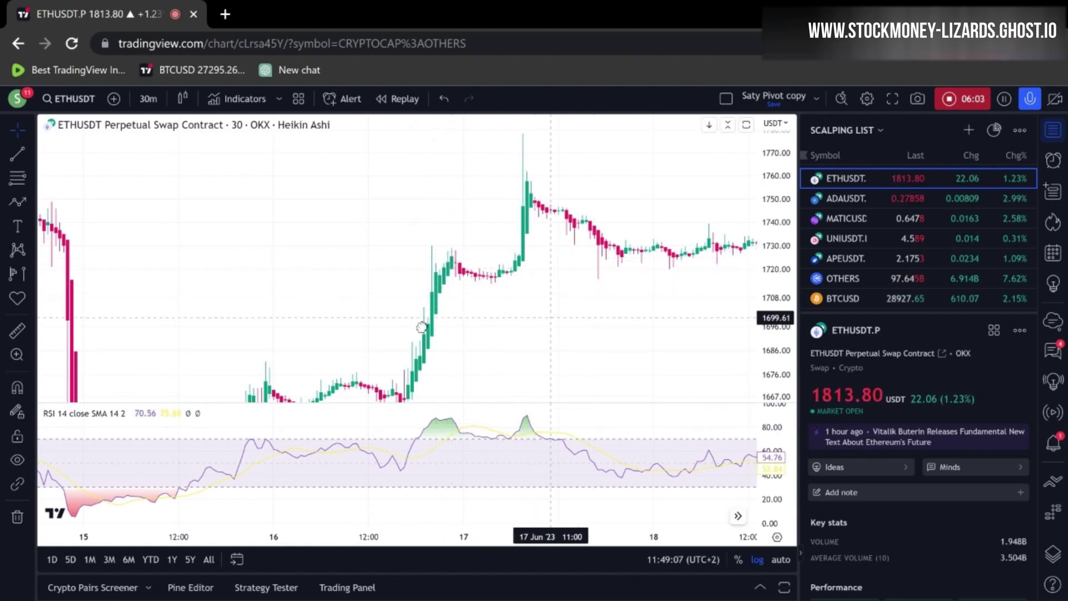
pyautogui.moveTo(614, 267); pyautogui.dragTo(317, 331)
pyautogui.moveTo(717, 245); pyautogui.dragTo(370, 305)
pyautogui.moveTo(606, 289); pyautogui.dragTo(419, 287)
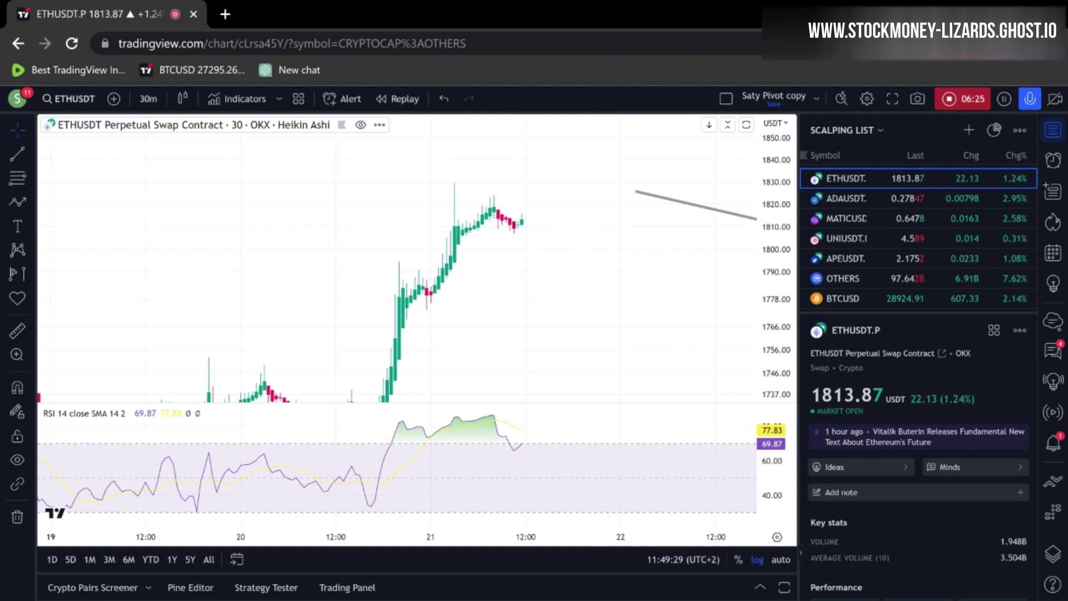
pyautogui.moveTo(762, 247); pyautogui.dragTo(762, 276)
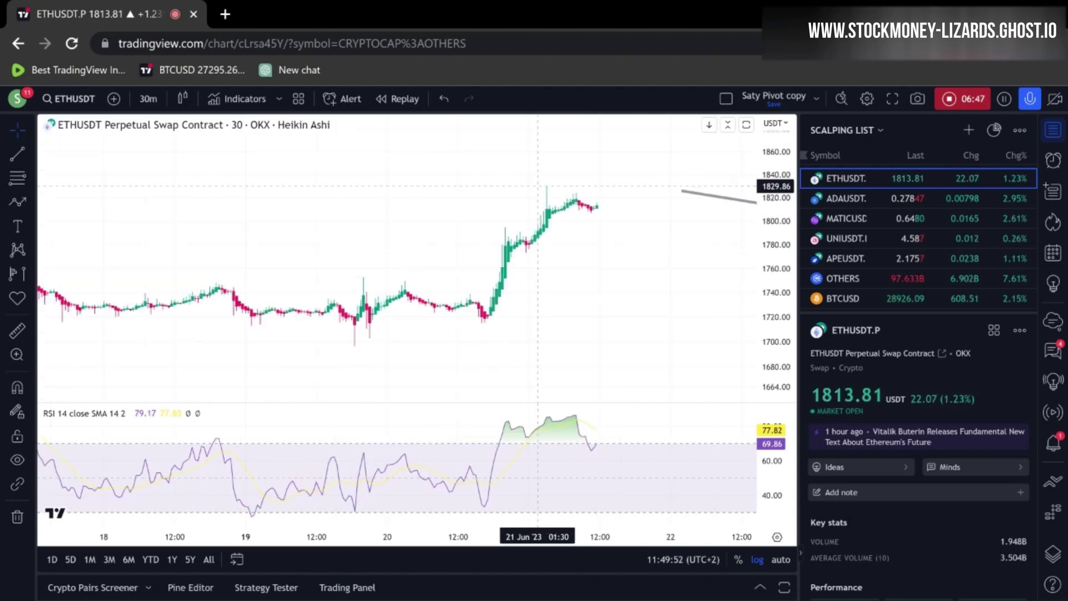